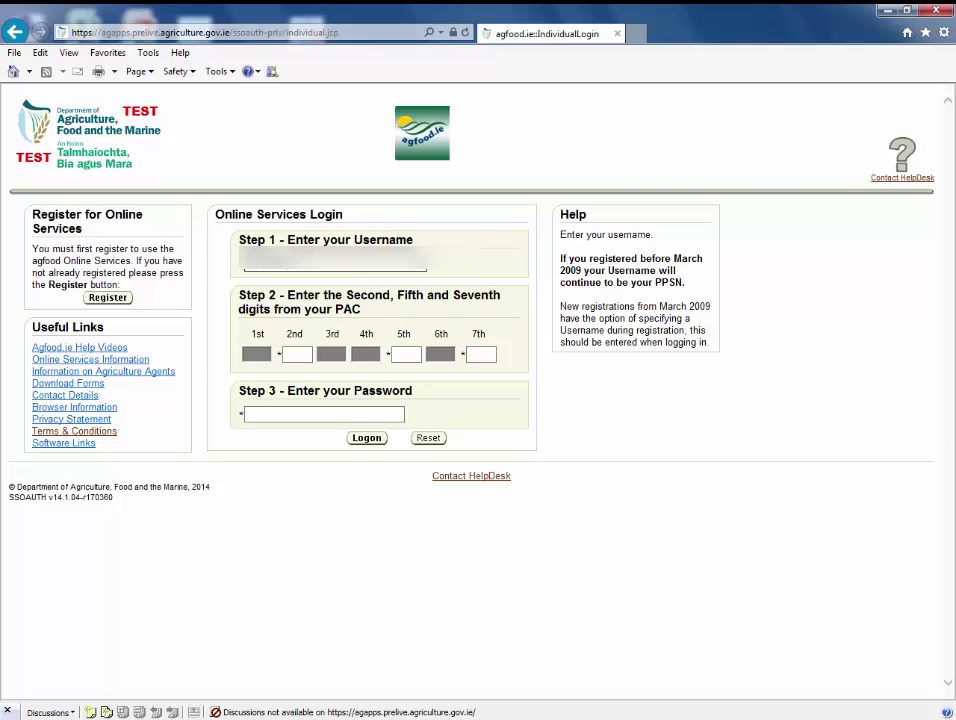
- Enter the 2nd, 5th and 7th PAC digits on the agfood.ie login form
left_click(298, 355)
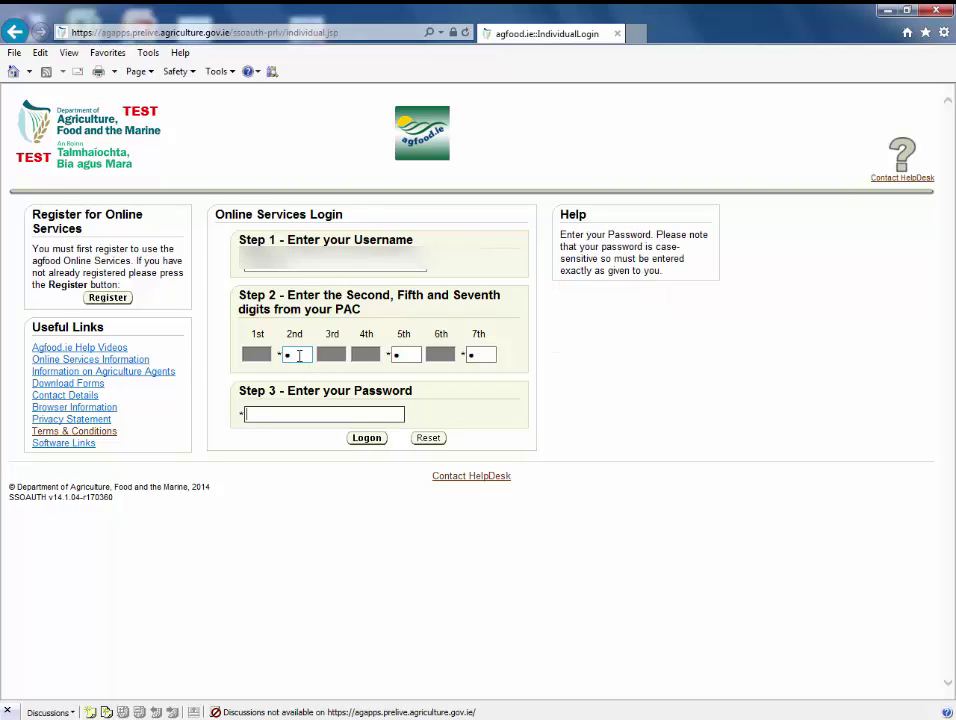
- Log on to agfood and launch Animal Identification and Movements from the services list
left_click(367, 440)
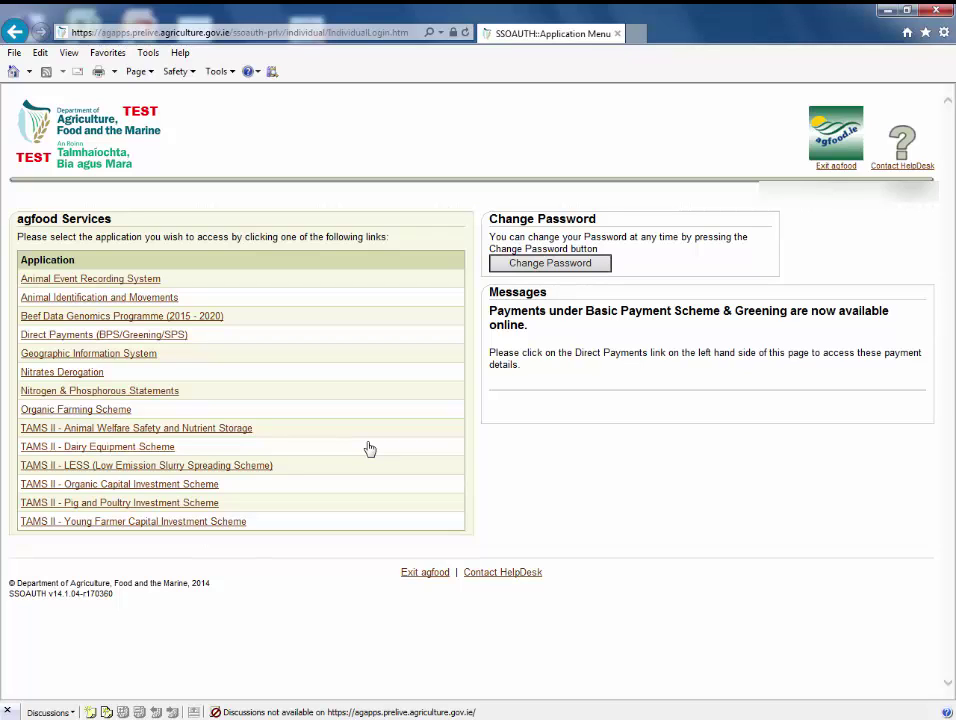
left_click(120, 298)
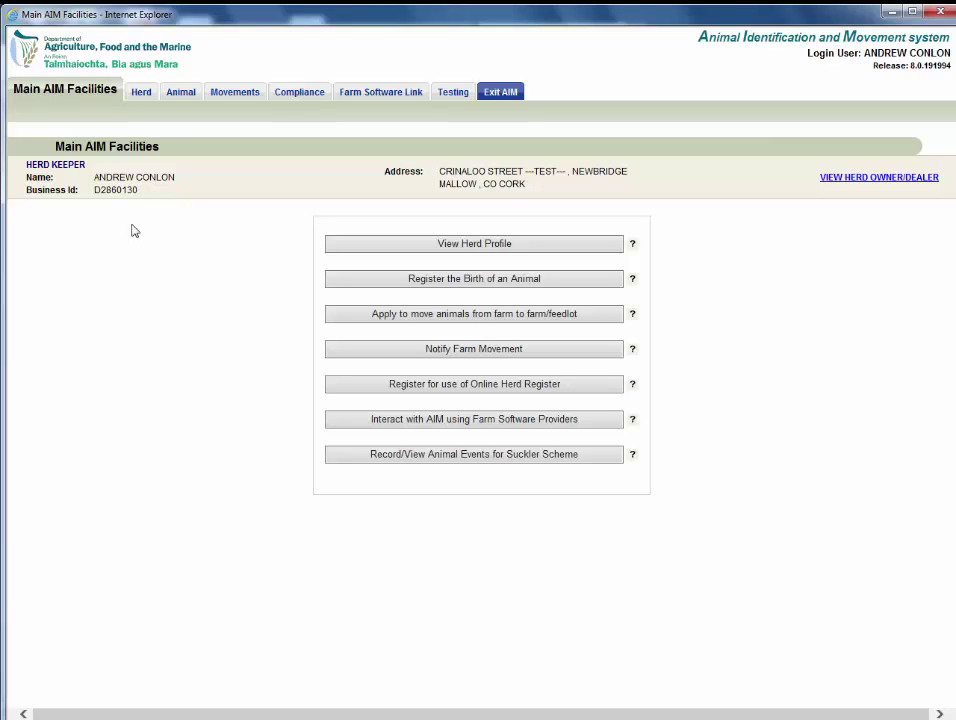
left_click(461, 349)
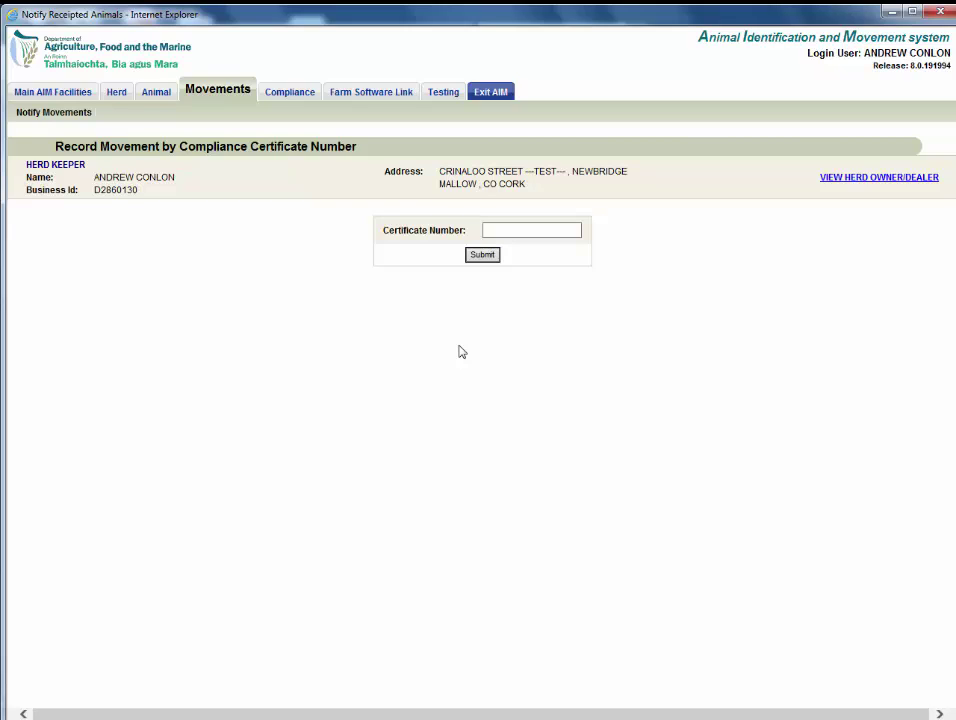
left_click(497, 229)
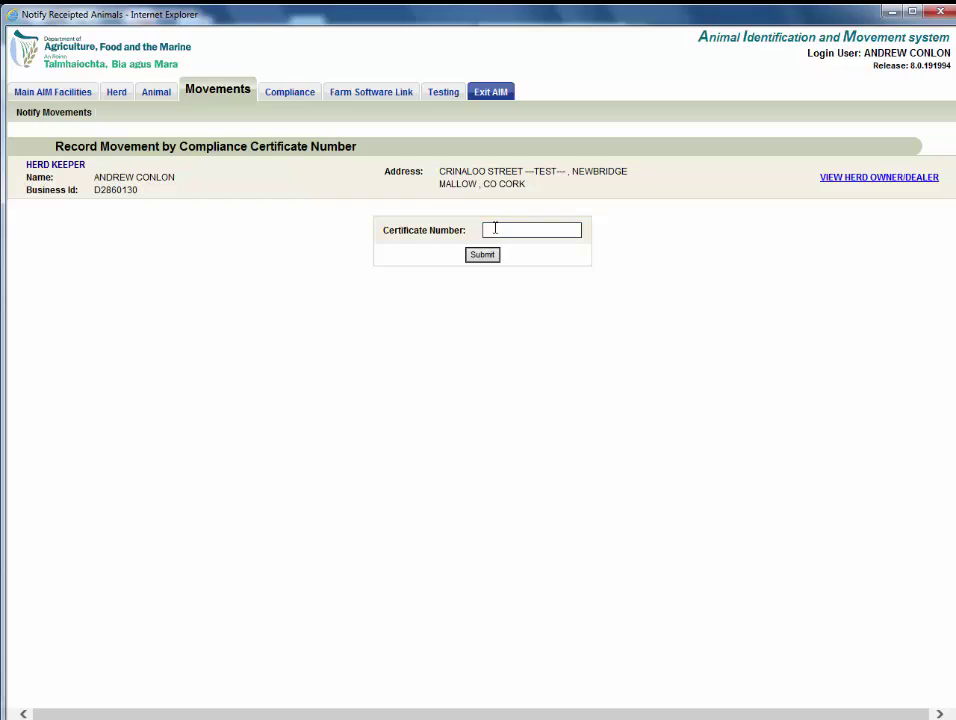
- Submit the certificate to list its three animals and expand the bulk date input utility
left_click(483, 255)
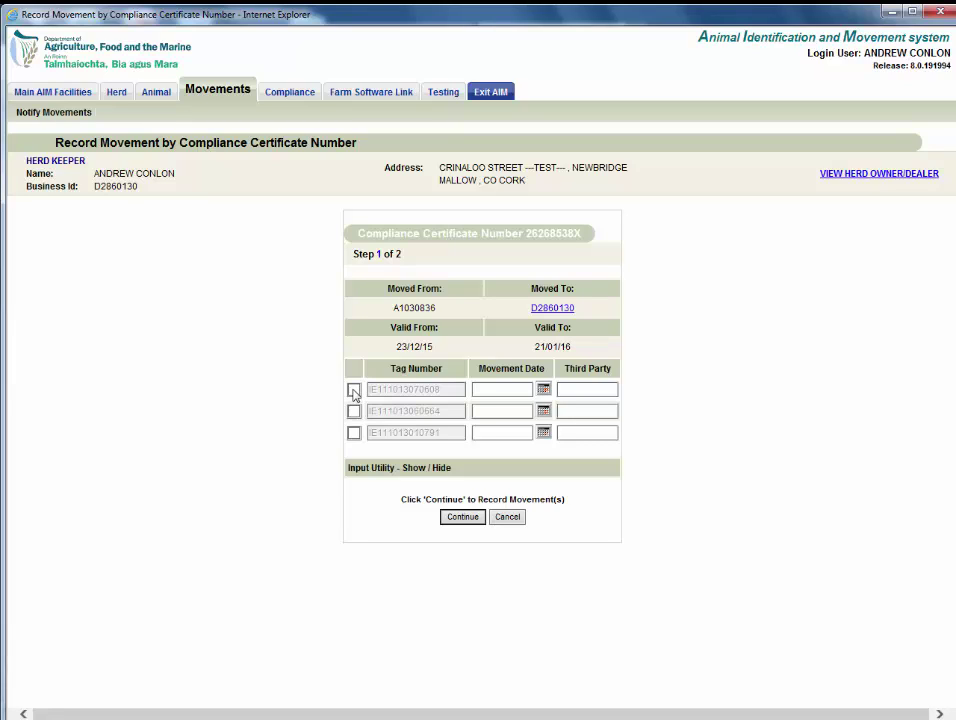
left_click(412, 470)
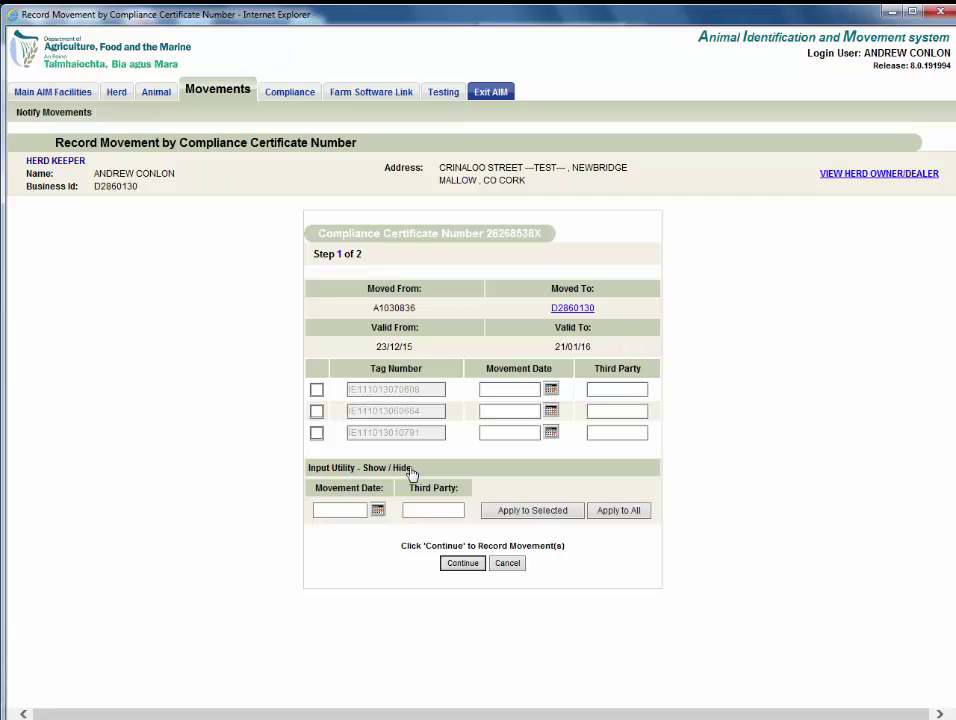
- Apply movement date 23 December 2015 to all three tags and continue to step 2
left_click(377, 511)
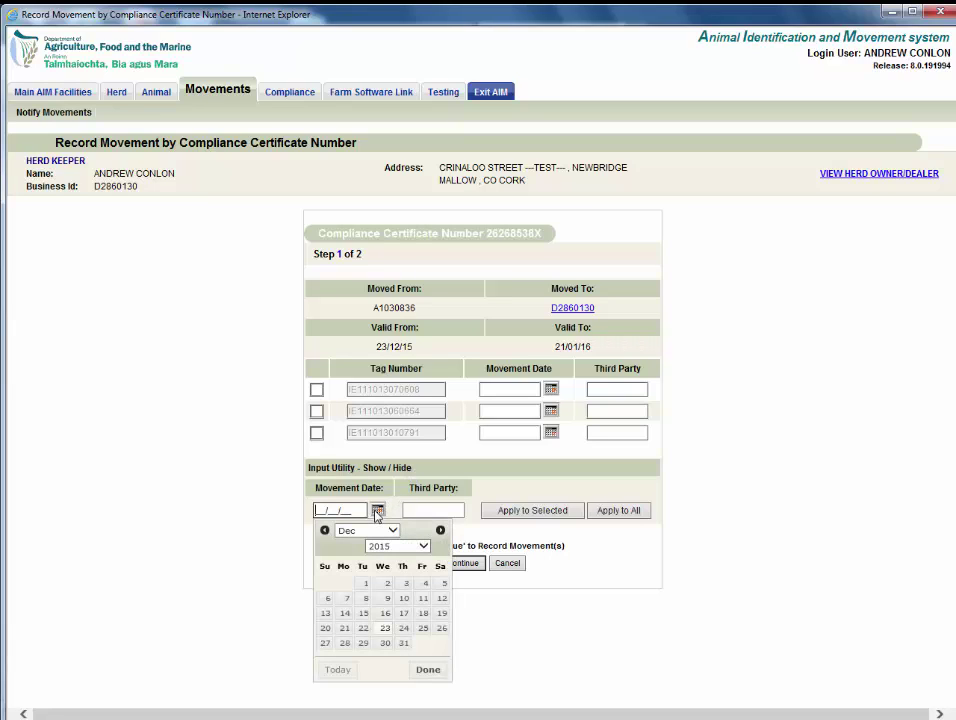
left_click(381, 630)
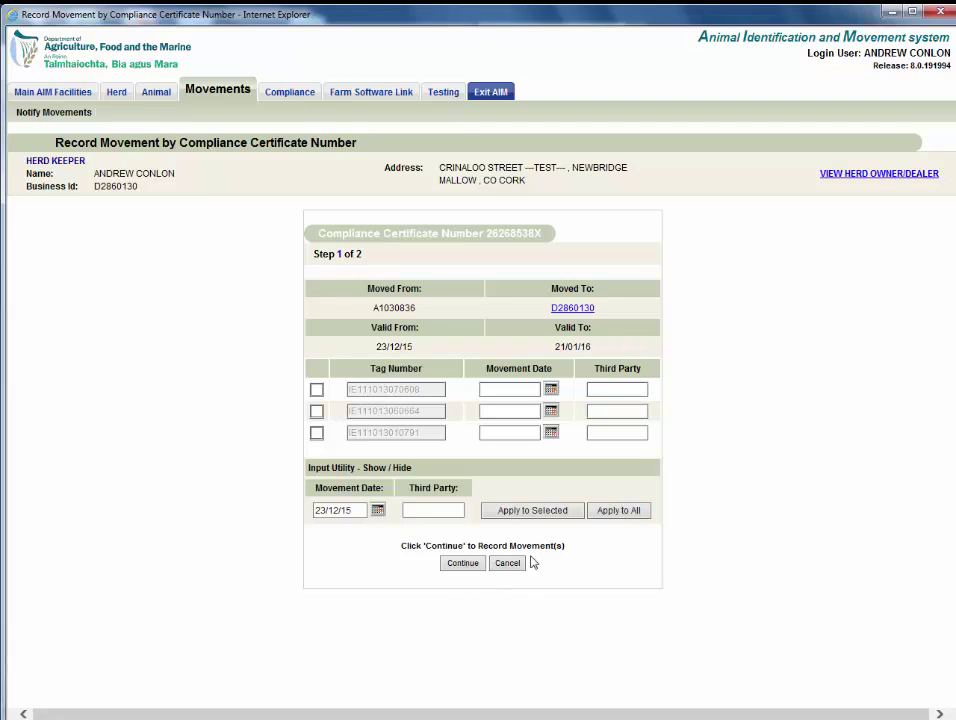
left_click(607, 512)
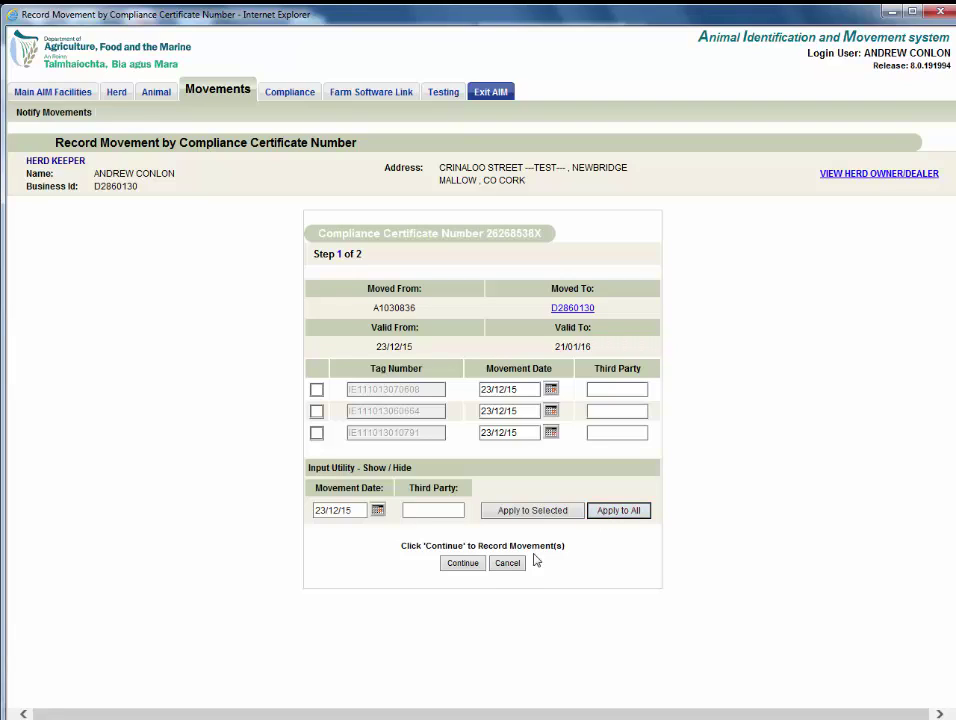
left_click(464, 565)
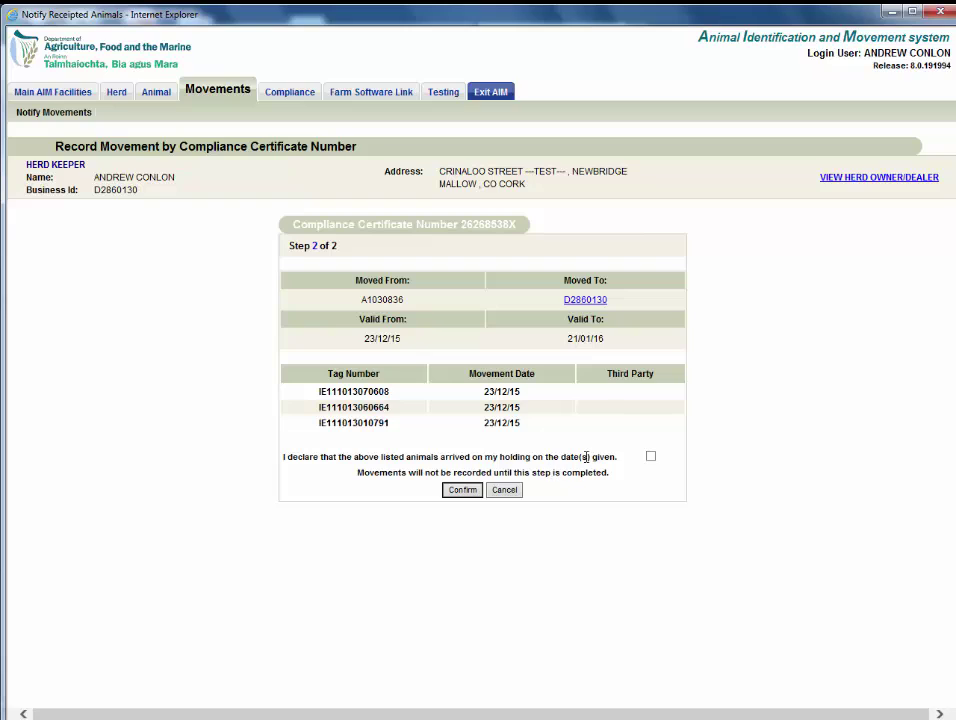
- Tick the arrival declaration for the three animals and confirm the movement
left_click(651, 457)
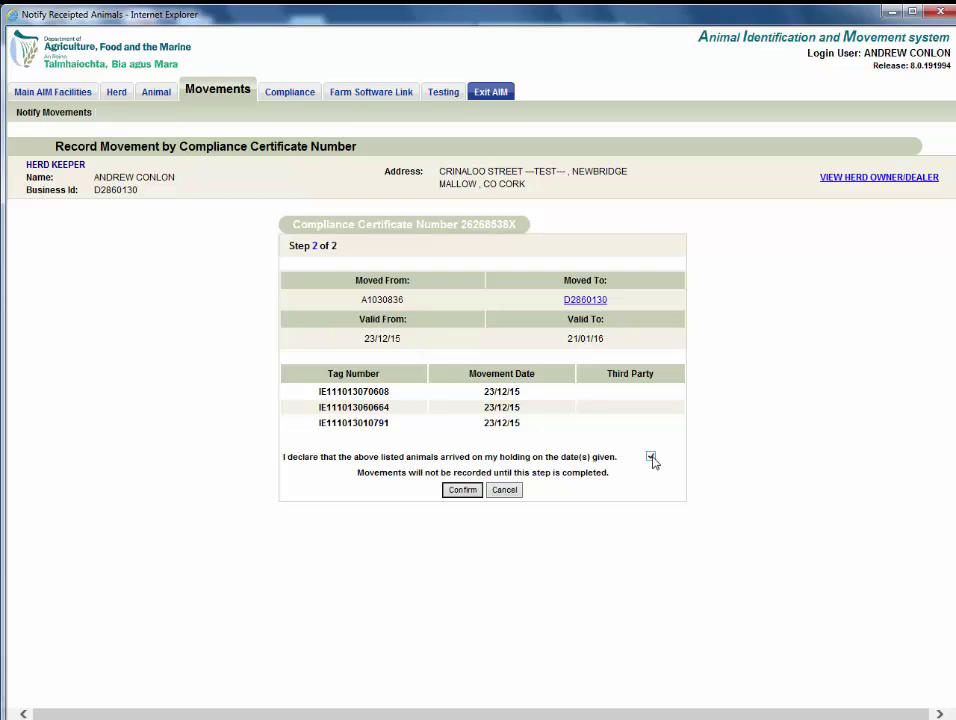
left_click(462, 490)
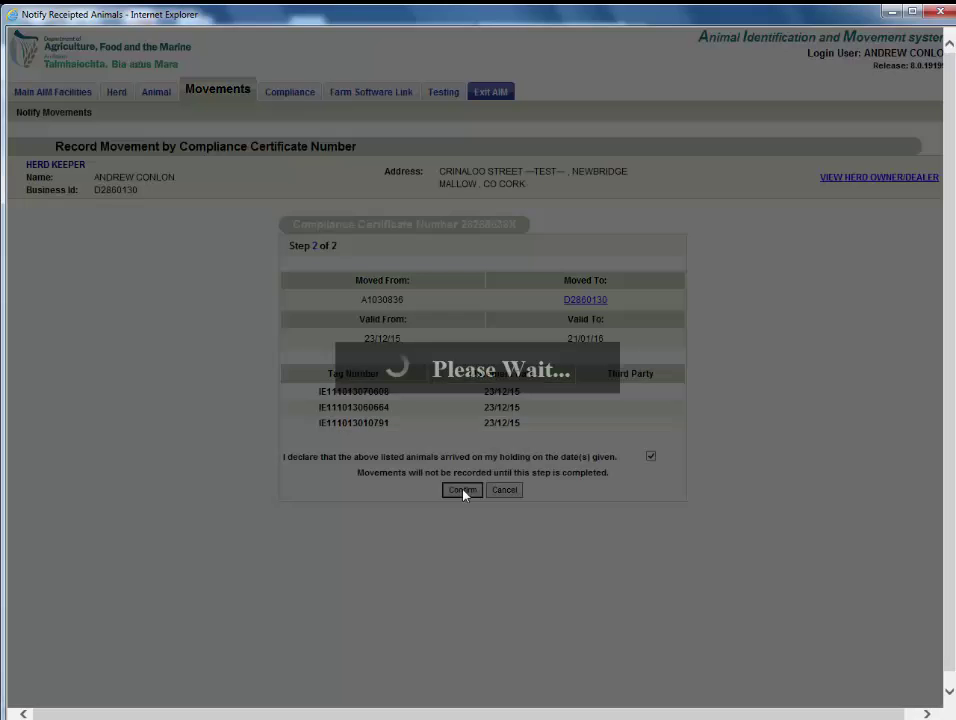